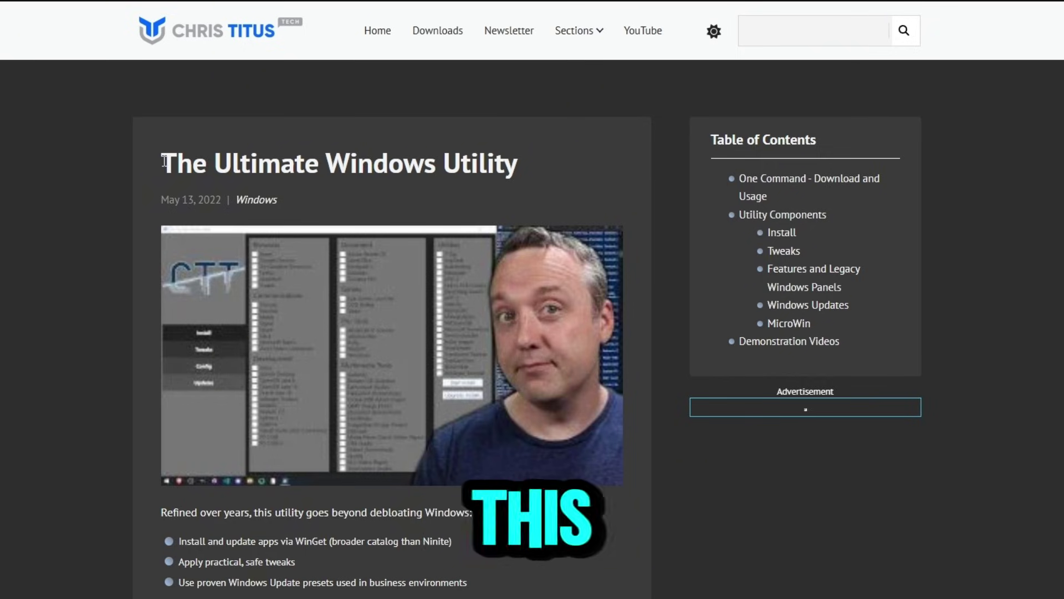
- Copy the iwr -useb WinUtil install command from the Chris Titus Tech page
left_click_drag(164, 163, 322, 161)
left_click_drag(430, 161, 516, 162)
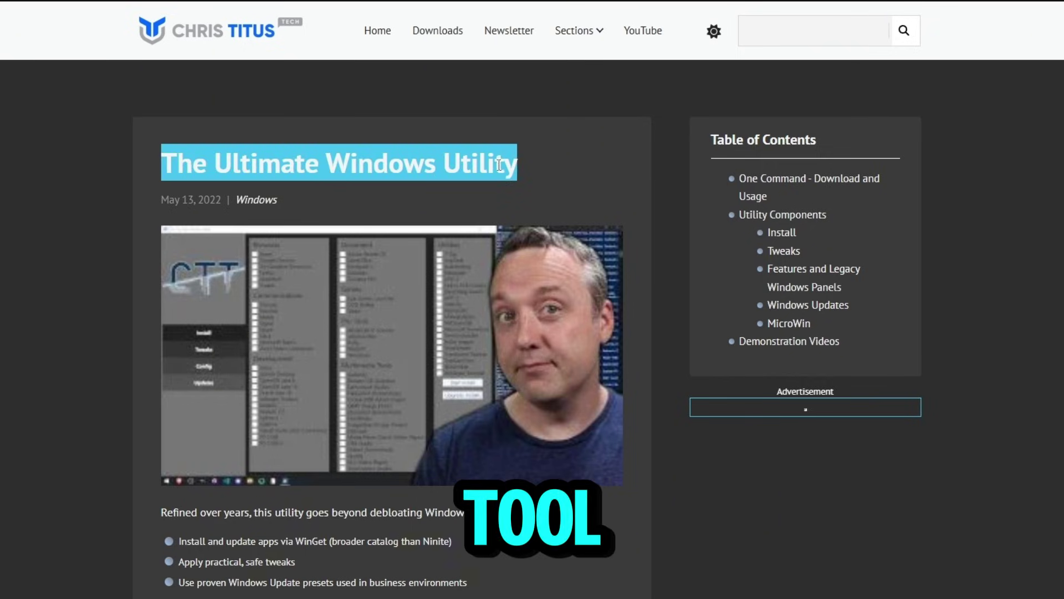
scroll(421, 245, "down", 1)
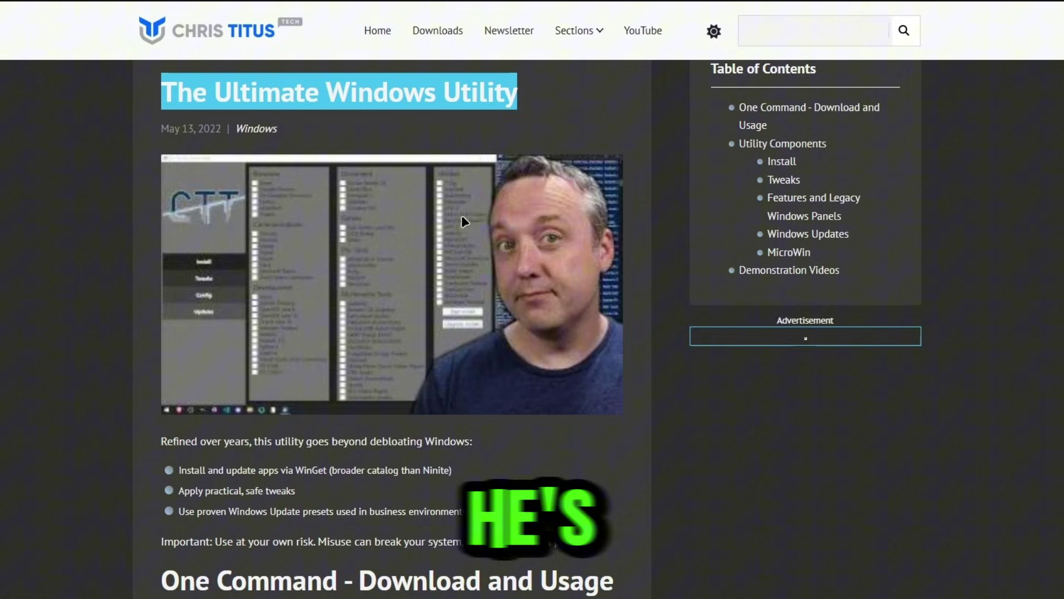
scroll(389, 251, "up", 1)
scroll(434, 272, "down", 3)
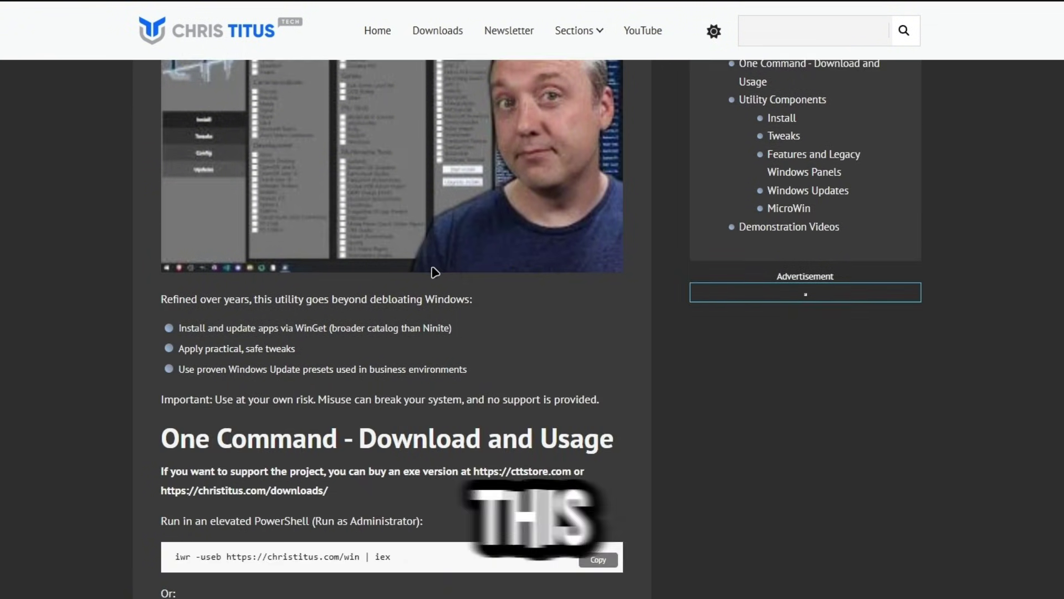
left_click_drag(194, 298, 294, 299)
scroll(295, 299, "down", 5)
scroll(324, 226, "up", 1)
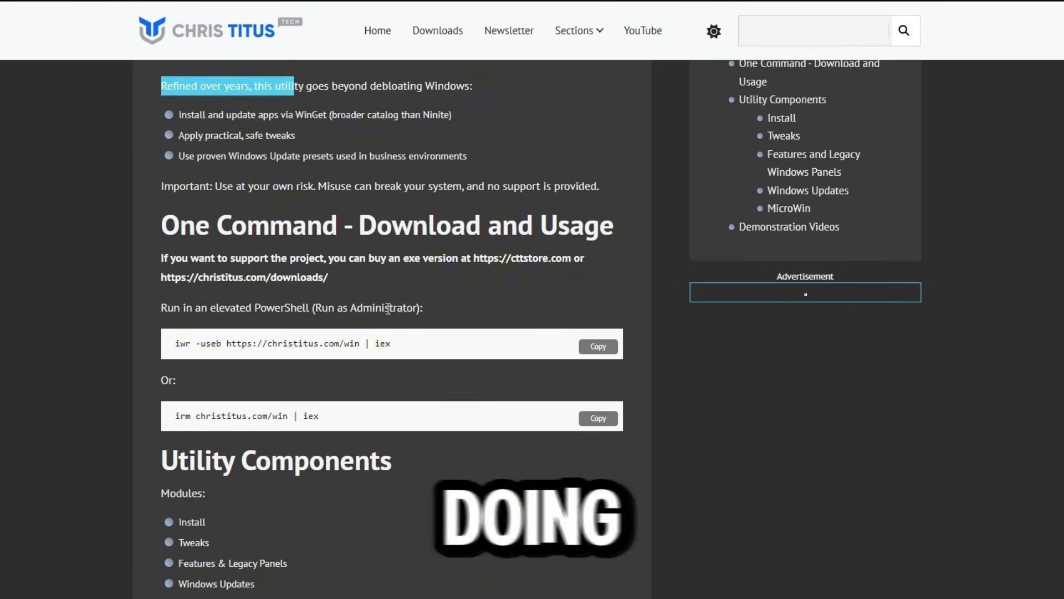
scroll(324, 226, "up", 4)
scroll(324, 226, "down", 3)
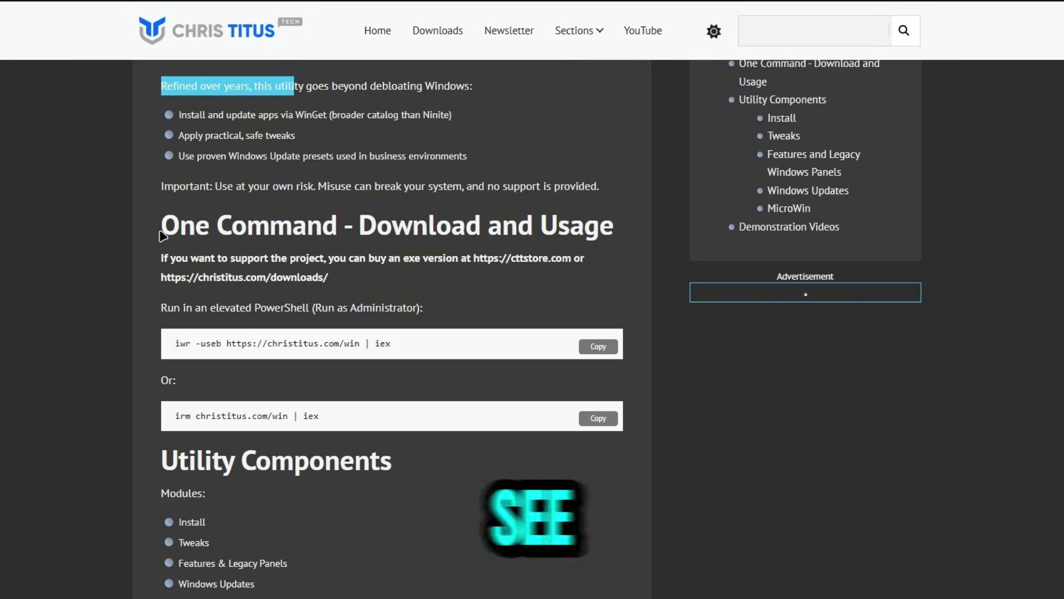
left_click_drag(173, 345, 376, 344)
left_click(442, 335)
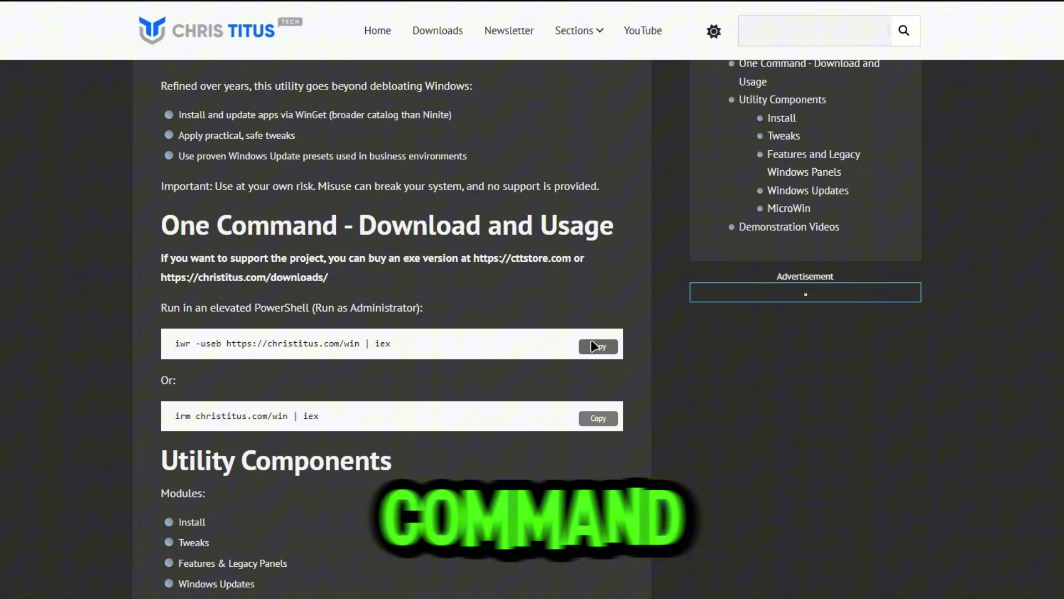
- Paste the iwr install command into an administrator PowerShell window
key("super")
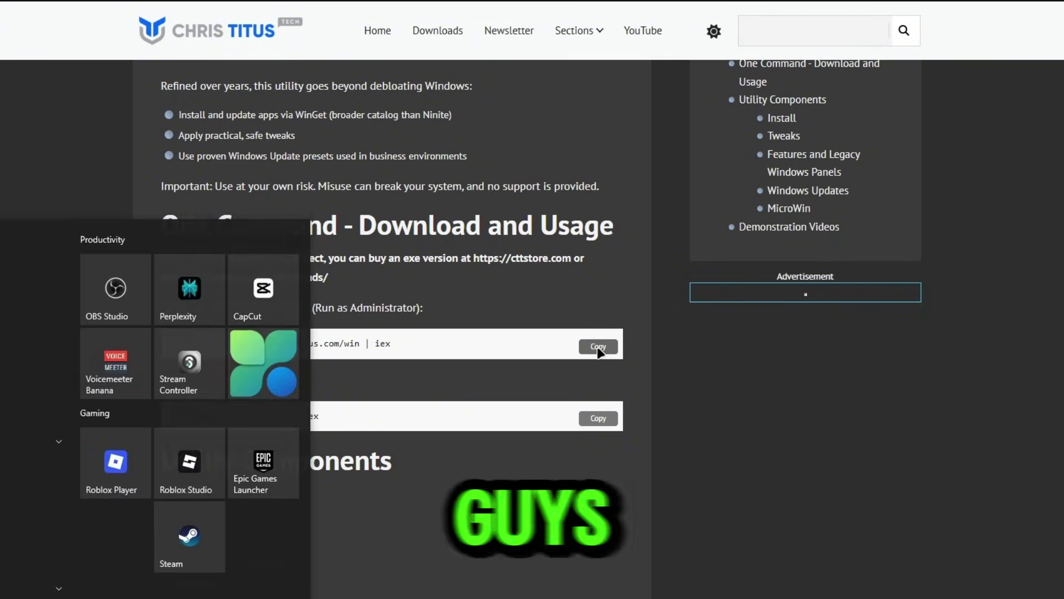
type("powershell")
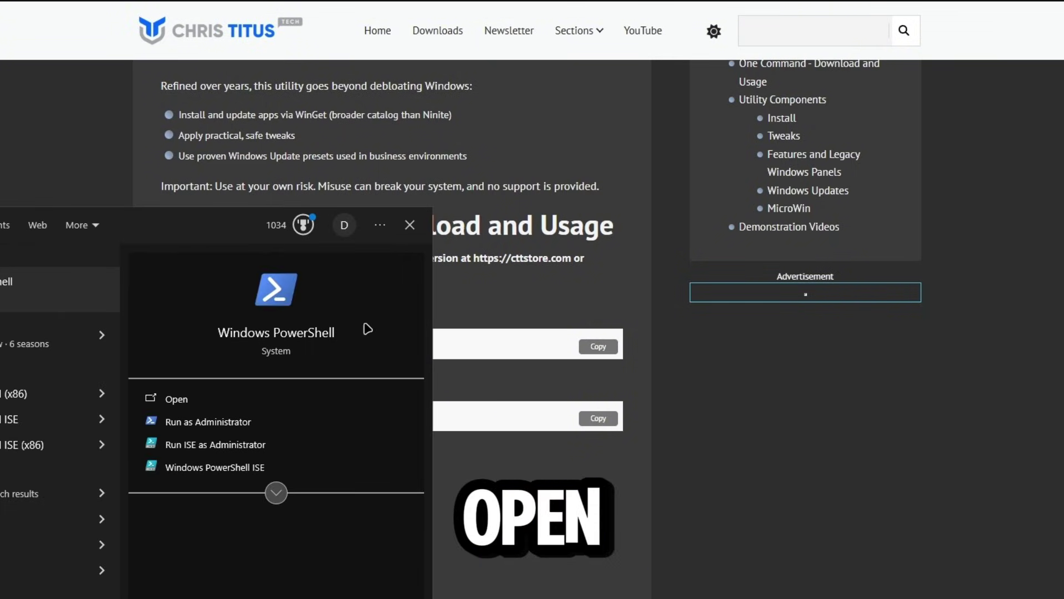
left_click(205, 422)
mouse_move(424, 95)
left_mouse_down()
mouse_move(601, 84)
mouse_move(587, 83)
left_mouse_up()
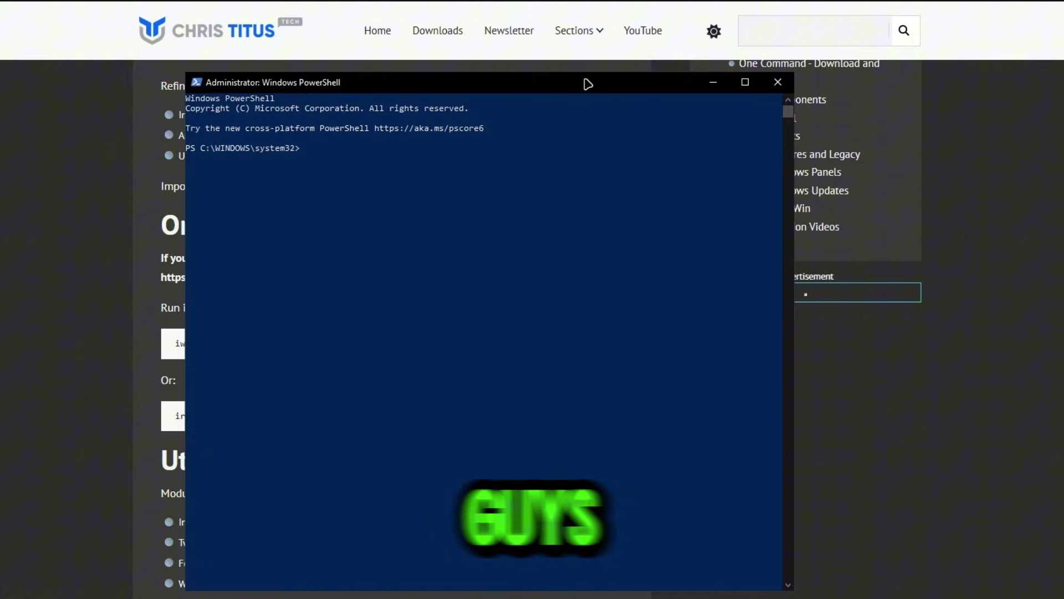
key("ctrl+v")
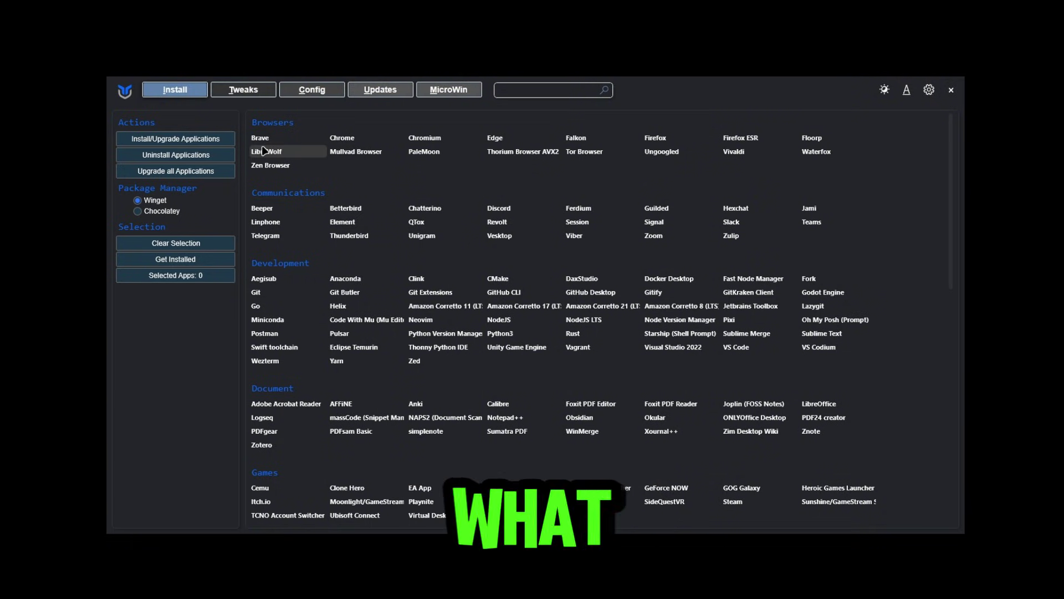
scroll(548, 208, "down", 5)
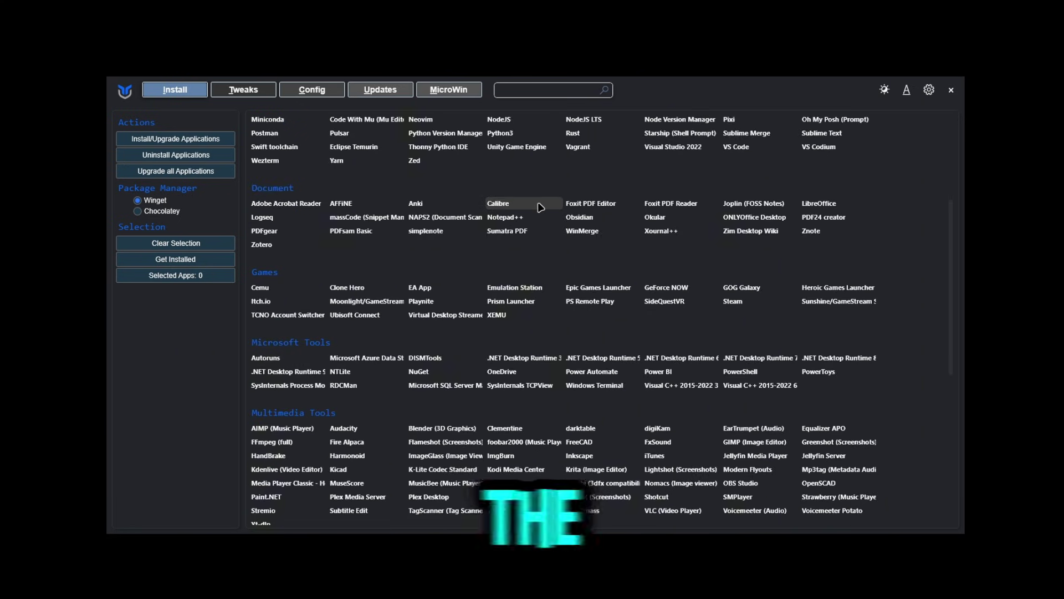
scroll(532, 218, "up", 3)
scroll(513, 224, "down", 2)
scroll(424, 390, "down", 3)
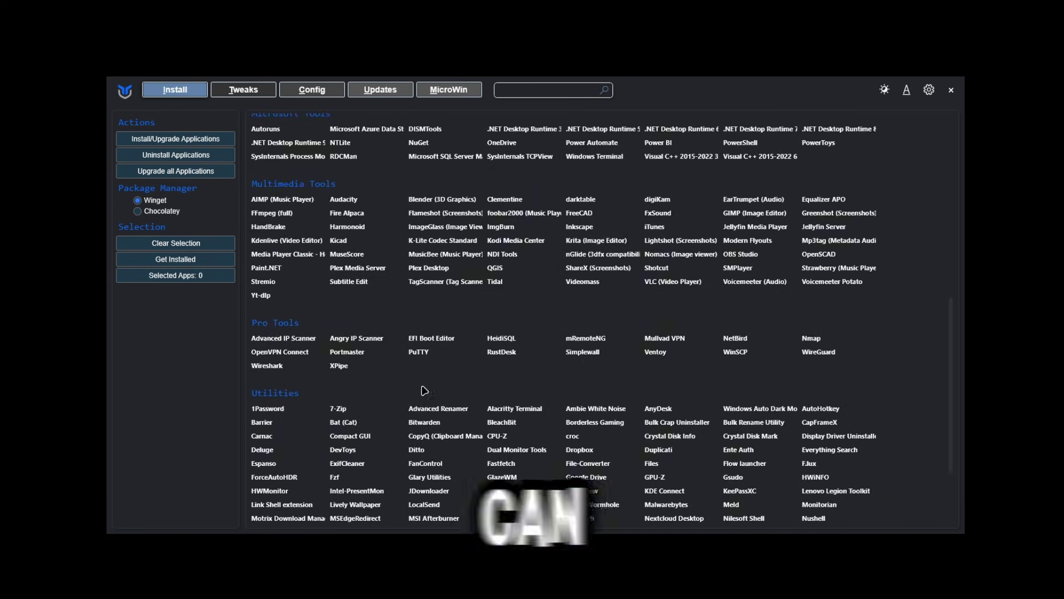
scroll(424, 391, "up", 3)
scroll(333, 333, "up", 4)
- Switch WinUtil from the Install tab to the Tweaks tab
left_click(260, 94)
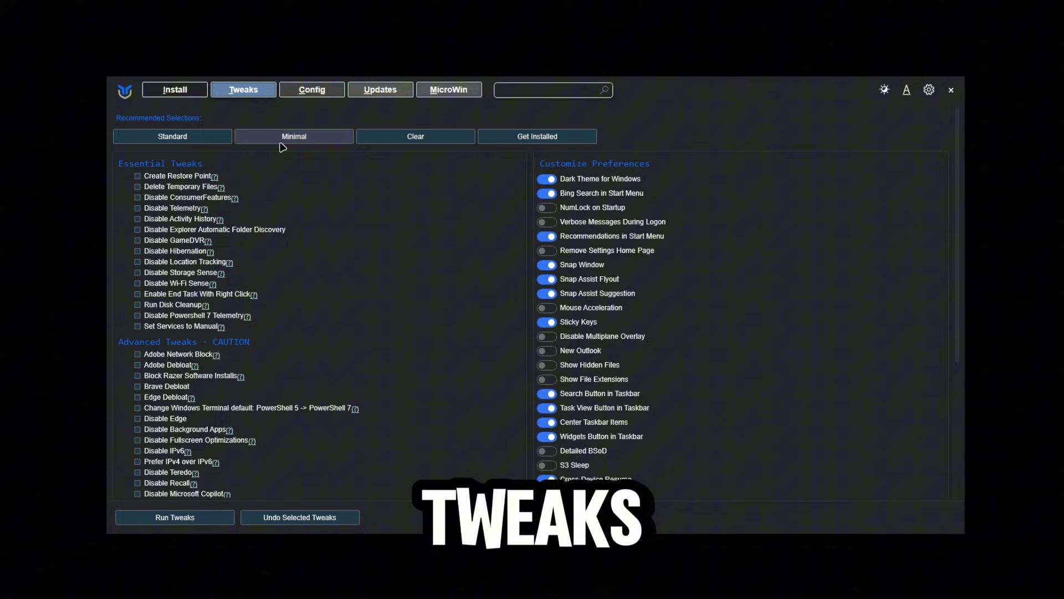
- Select the Standard recommended selection under Recommended Selections
left_click(140, 138)
scroll(246, 128, "down", 1)
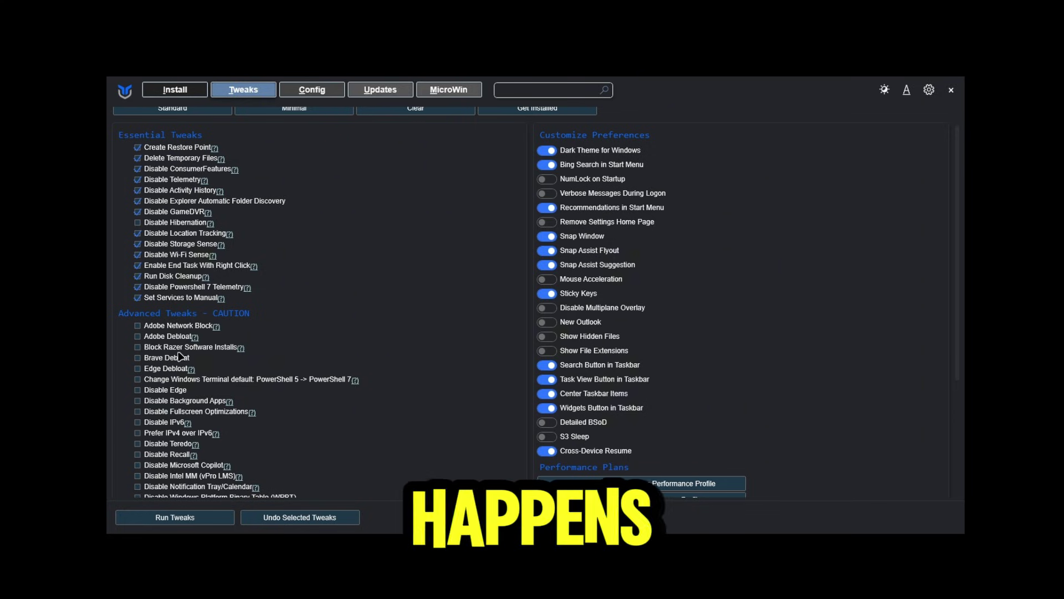
scroll(177, 355, "down", 5)
scroll(197, 284, "up", 6)
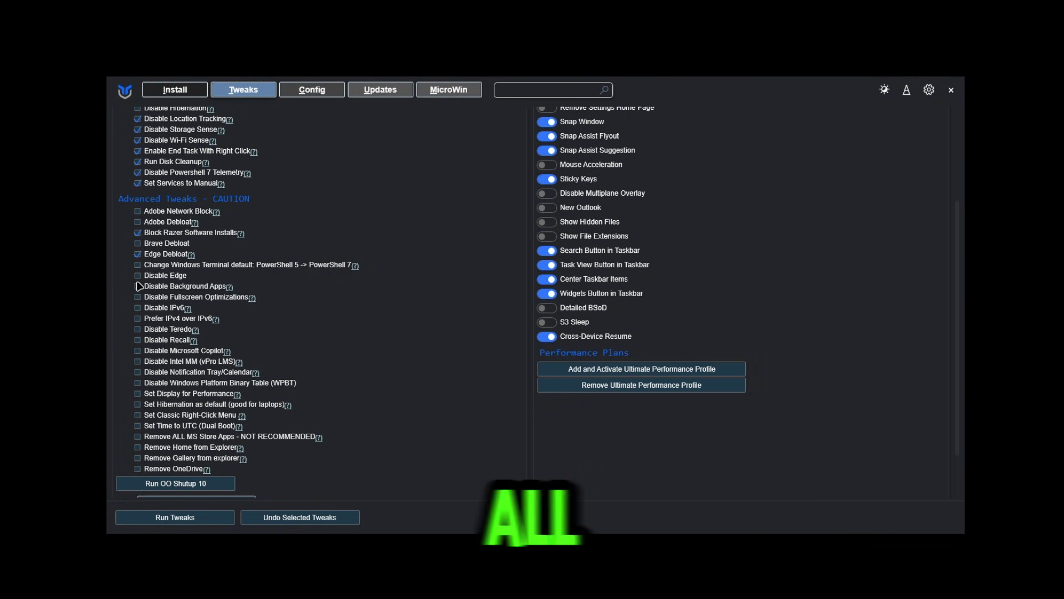
scroll(139, 279, "down", 1)
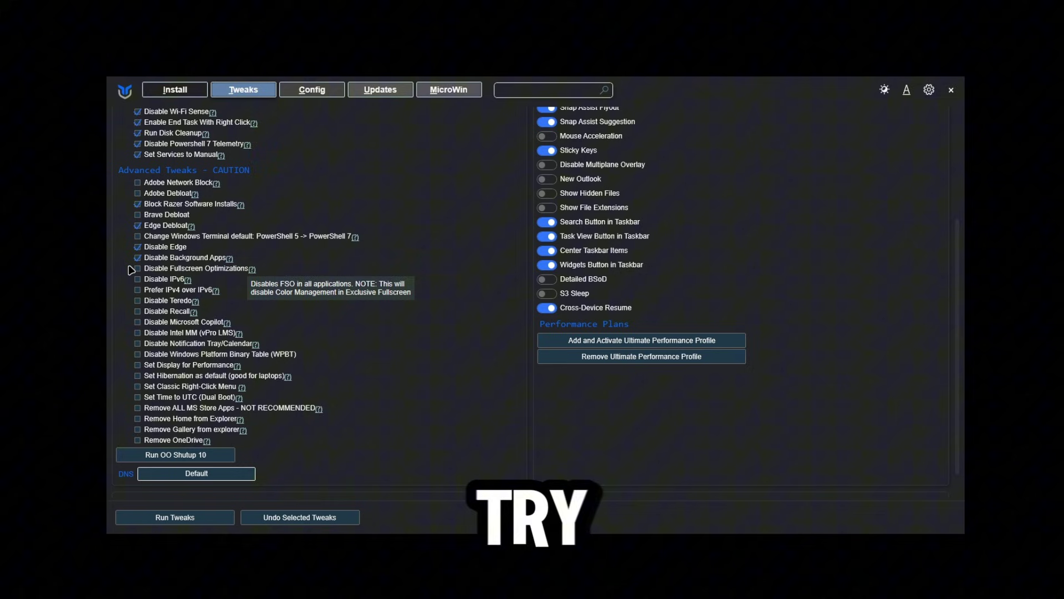
scroll(131, 271, "up", 5)
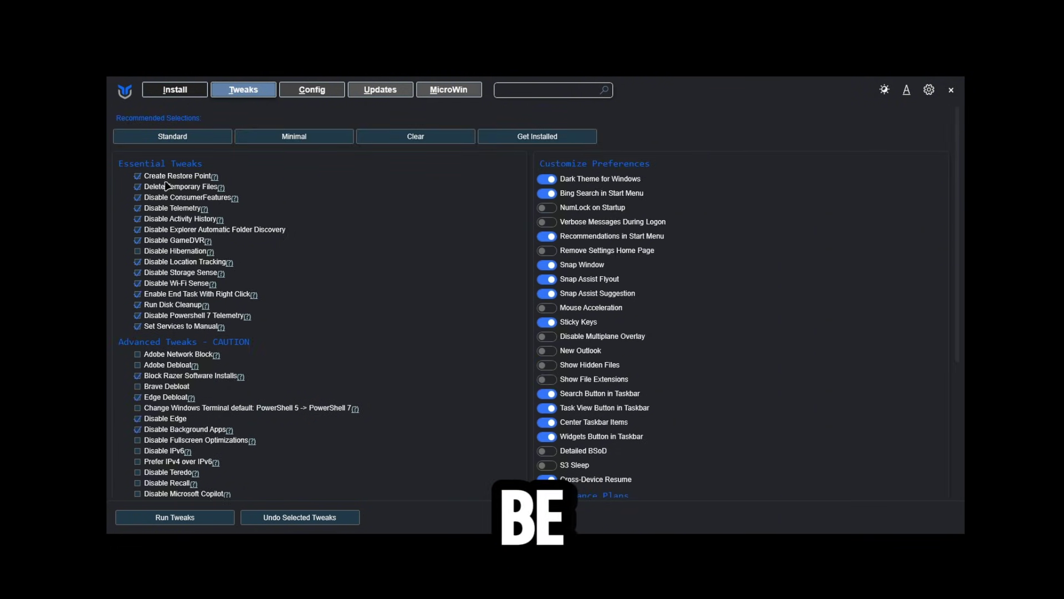
scroll(165, 229, "down", 5)
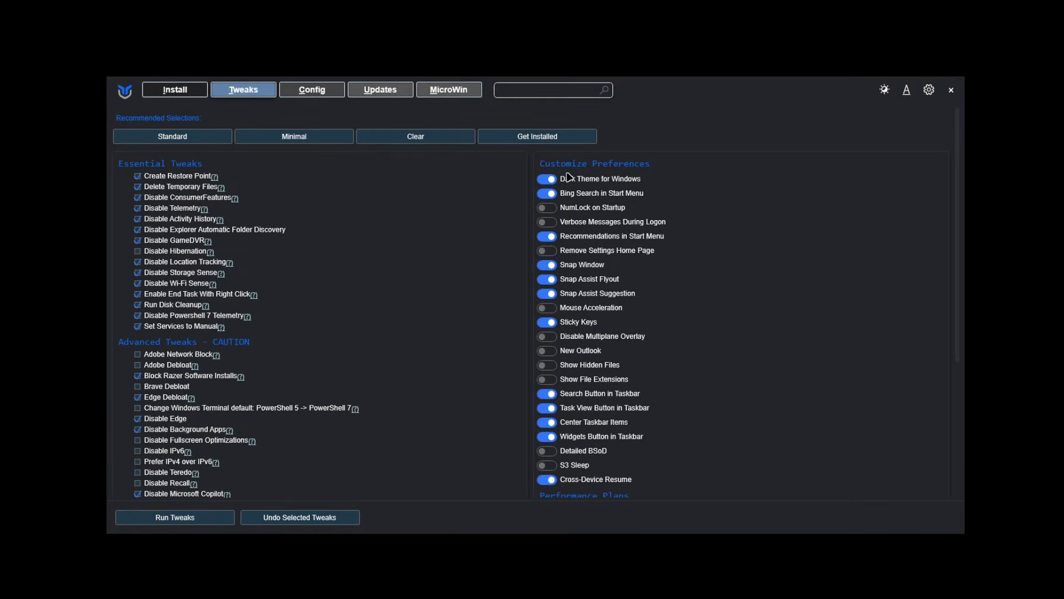
scroll(696, 211, "down", 3)
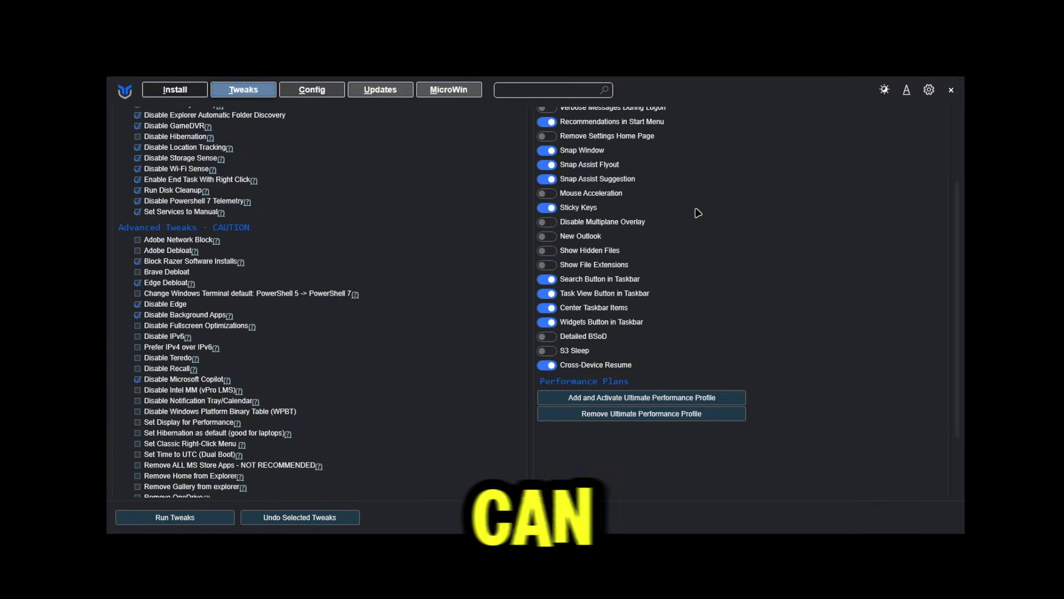
scroll(597, 216, "up", 1)
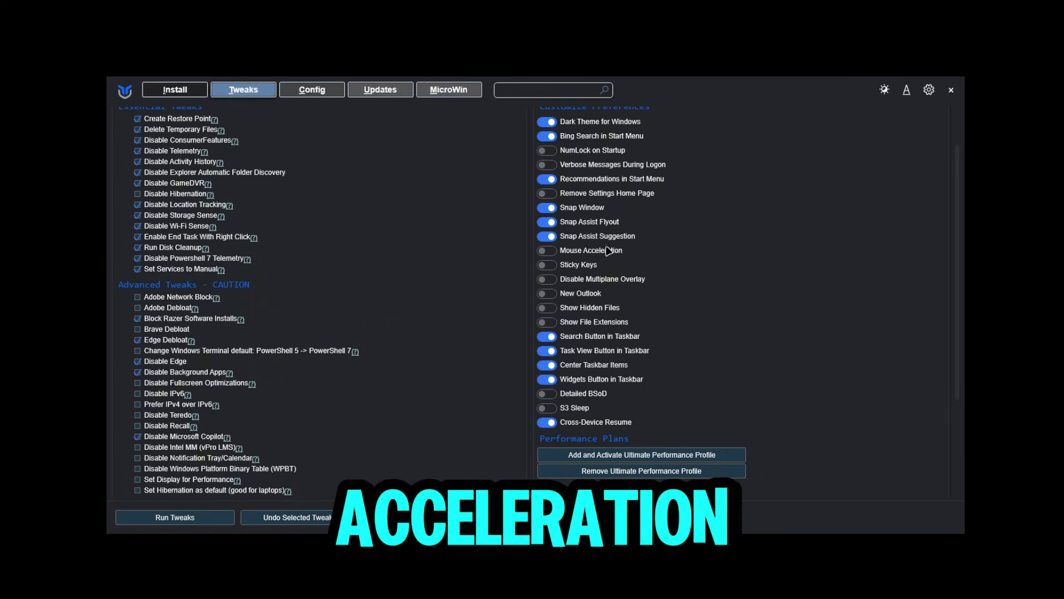
scroll(591, 350, "down", 3)
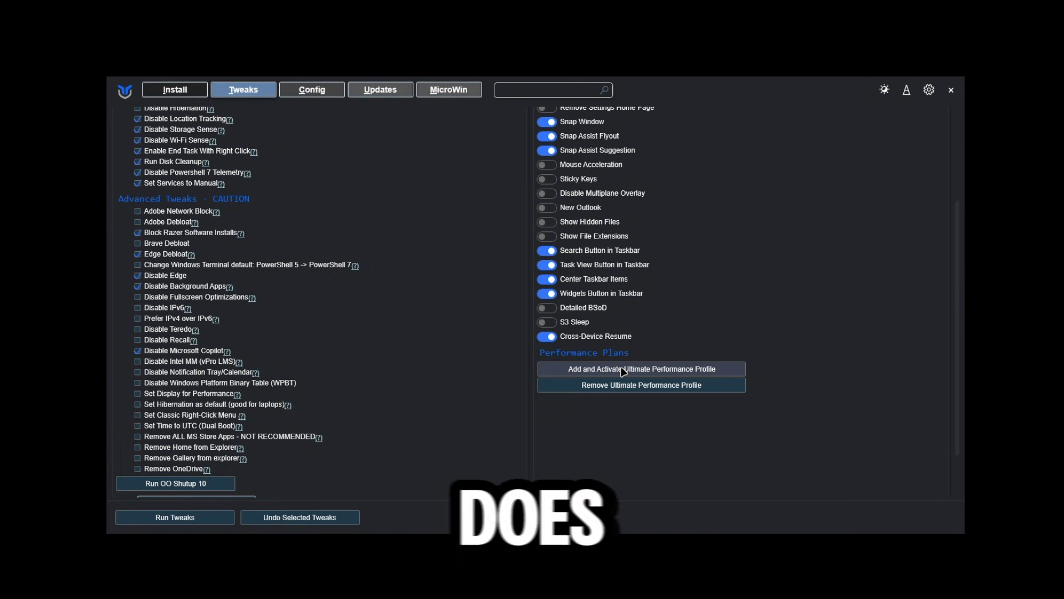
key("super")
type("power and sl")
key("Return")
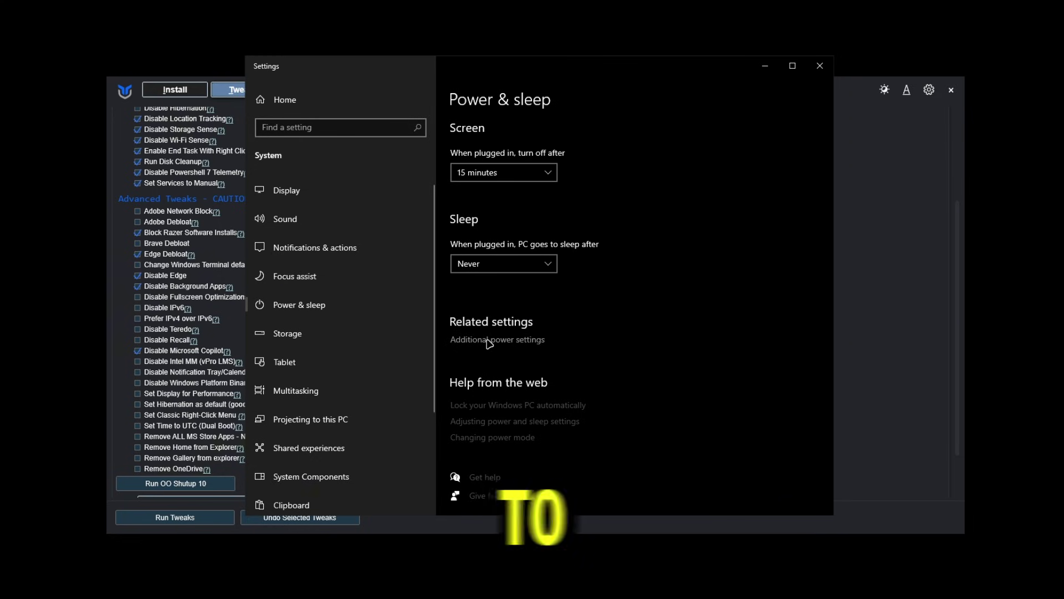
left_click(491, 340)
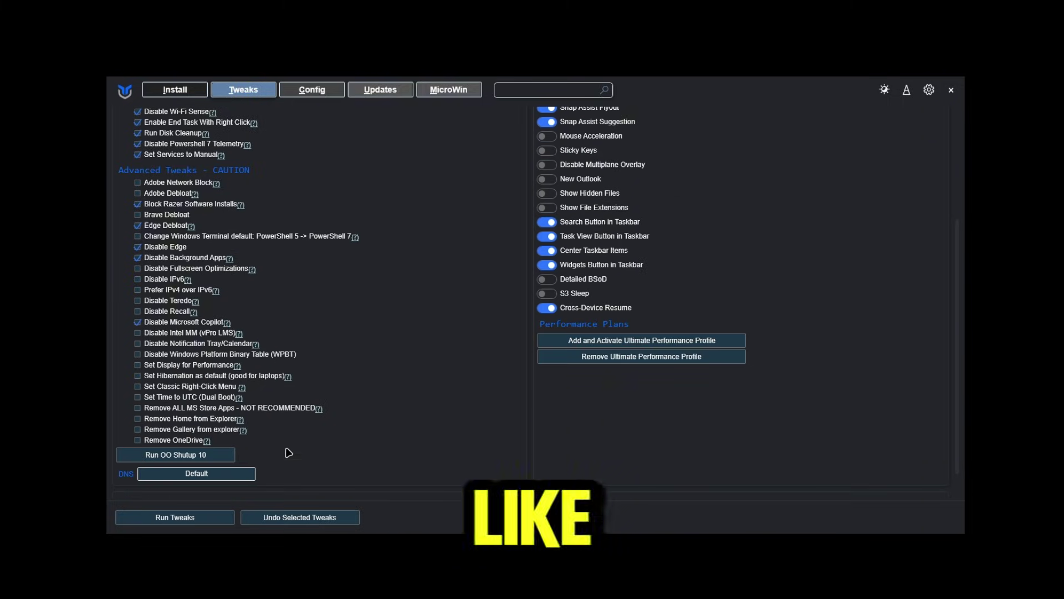
scroll(179, 260, "up", 3)
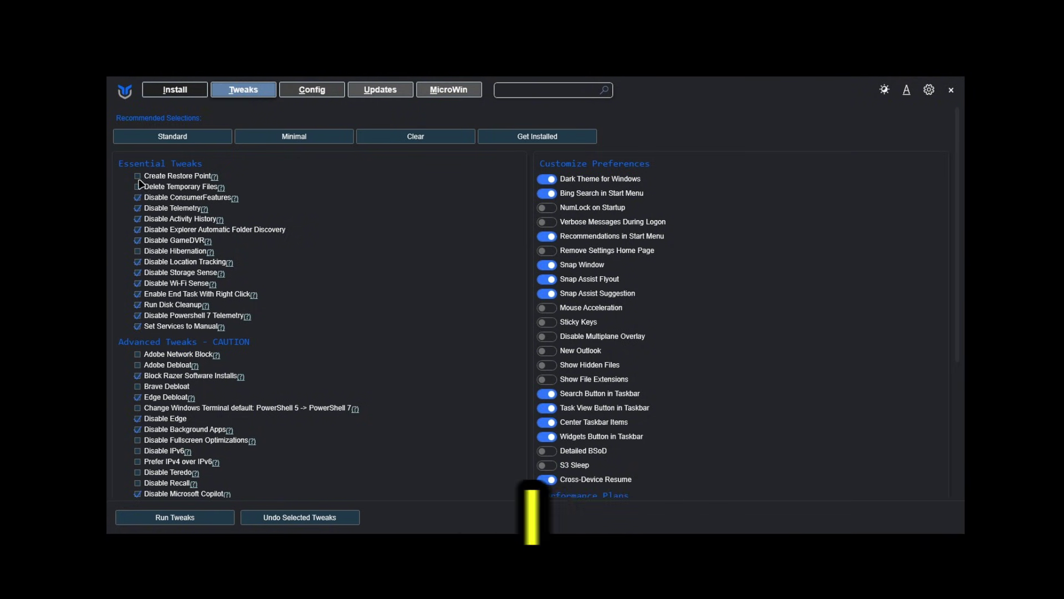
scroll(232, 227, "down", 3)
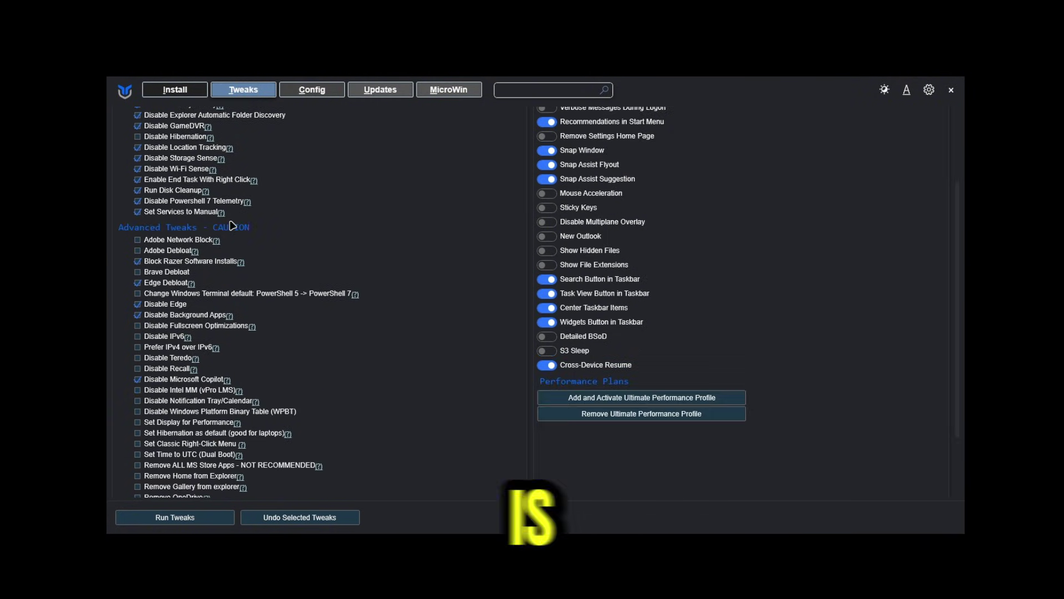
scroll(392, 230, "down", 1)
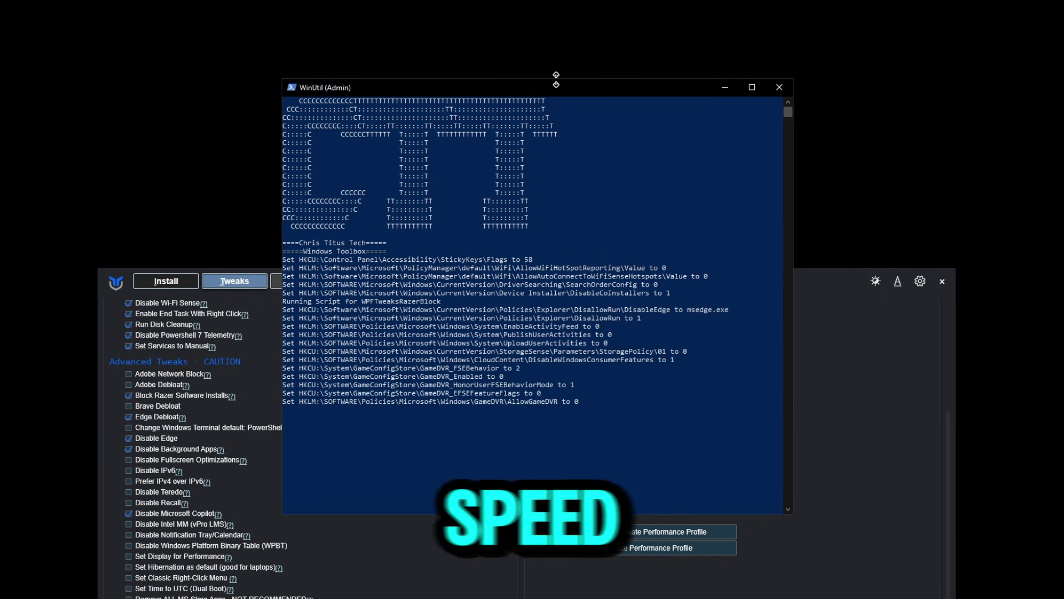
- Make the WinUtil (Admin) console window taller to show more log
left_click_drag(556, 79, 554, 34)
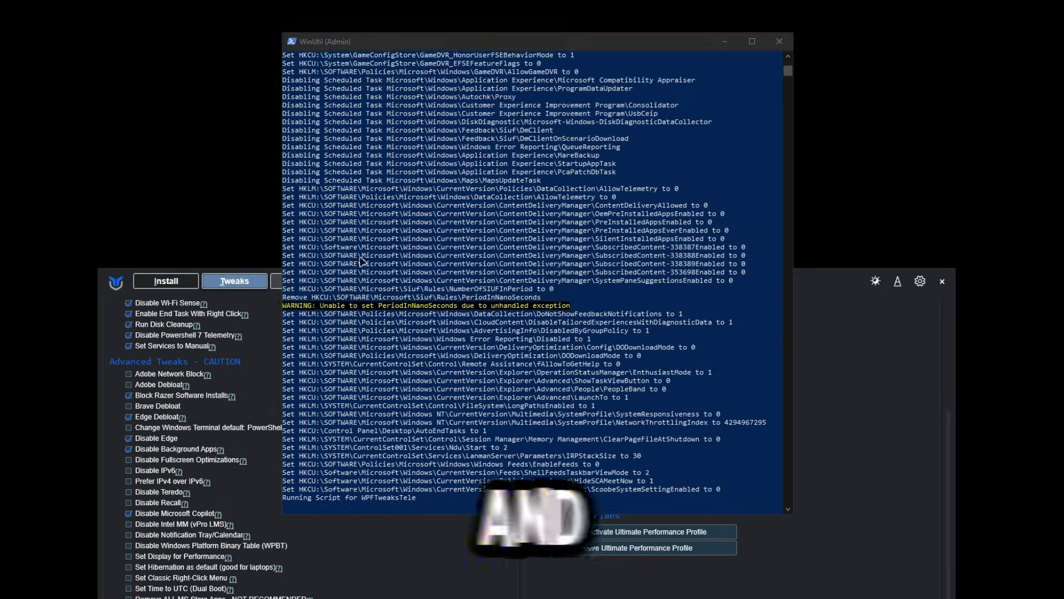